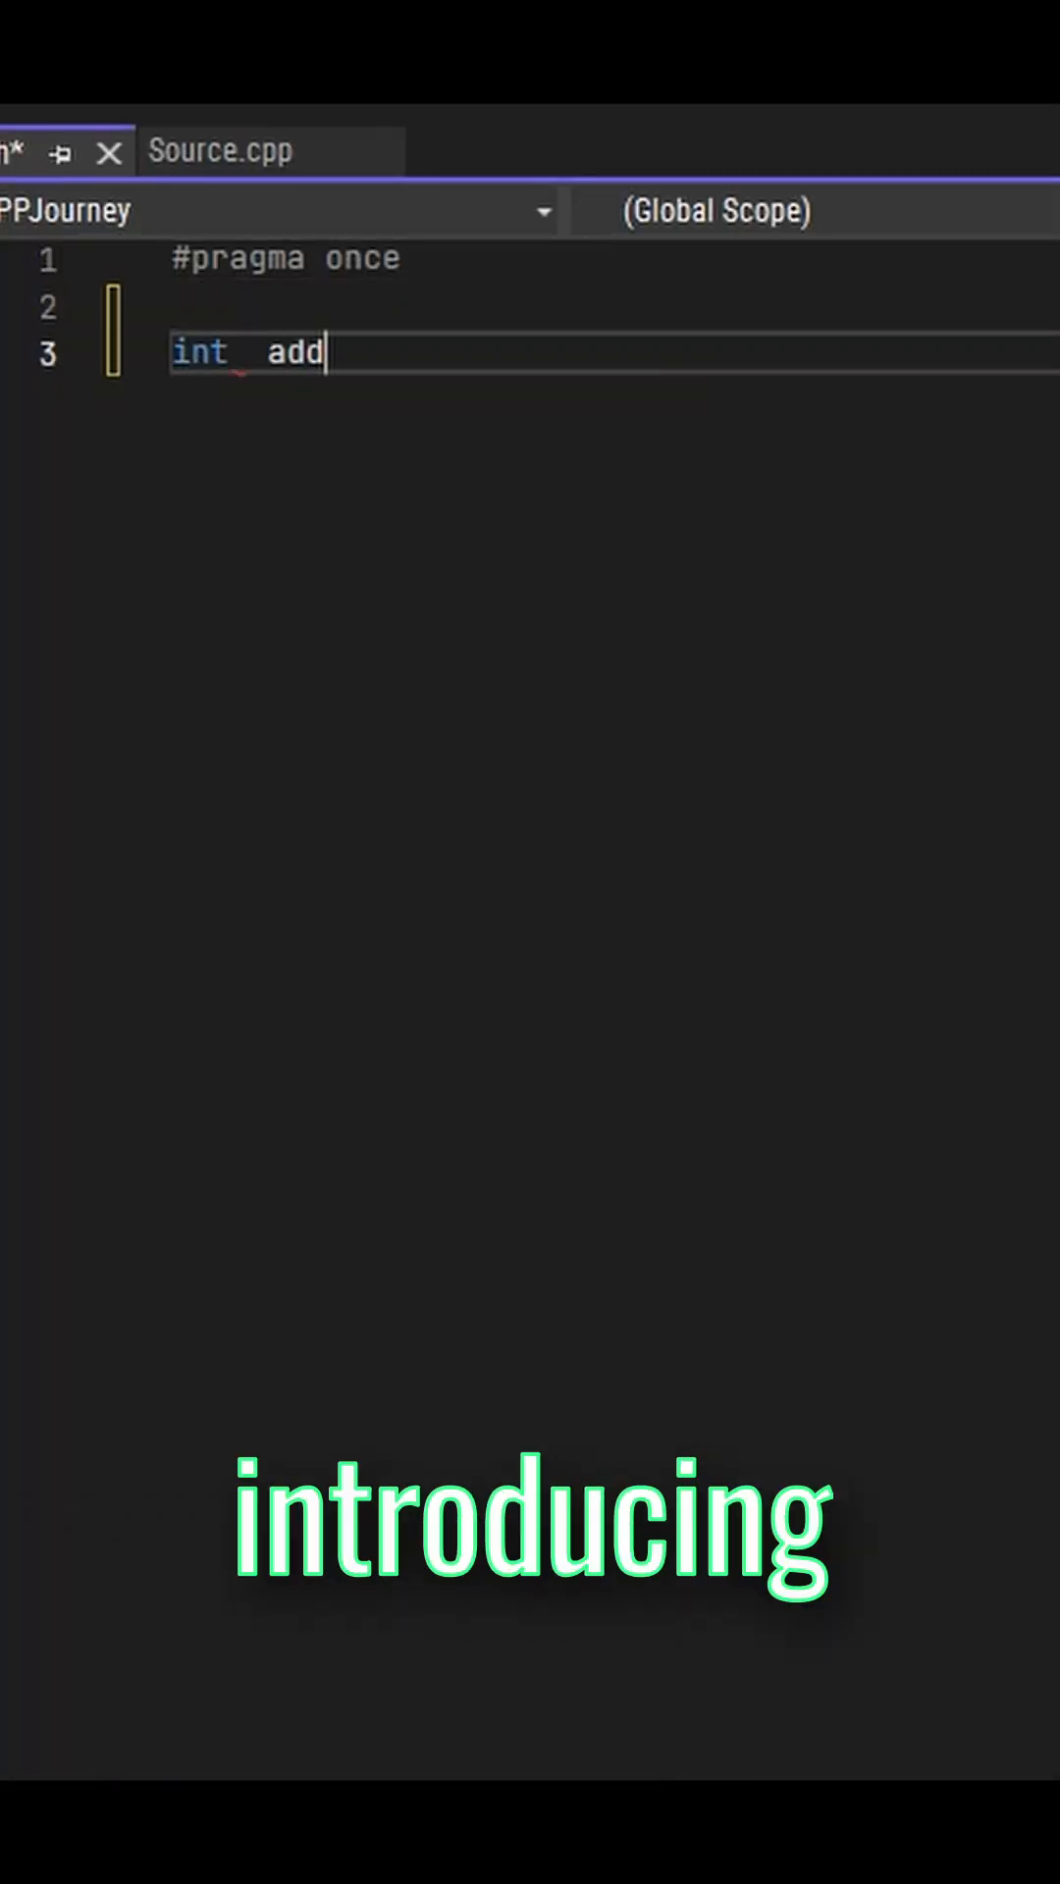
{"action": "type", "text": "(int a, intb);"}
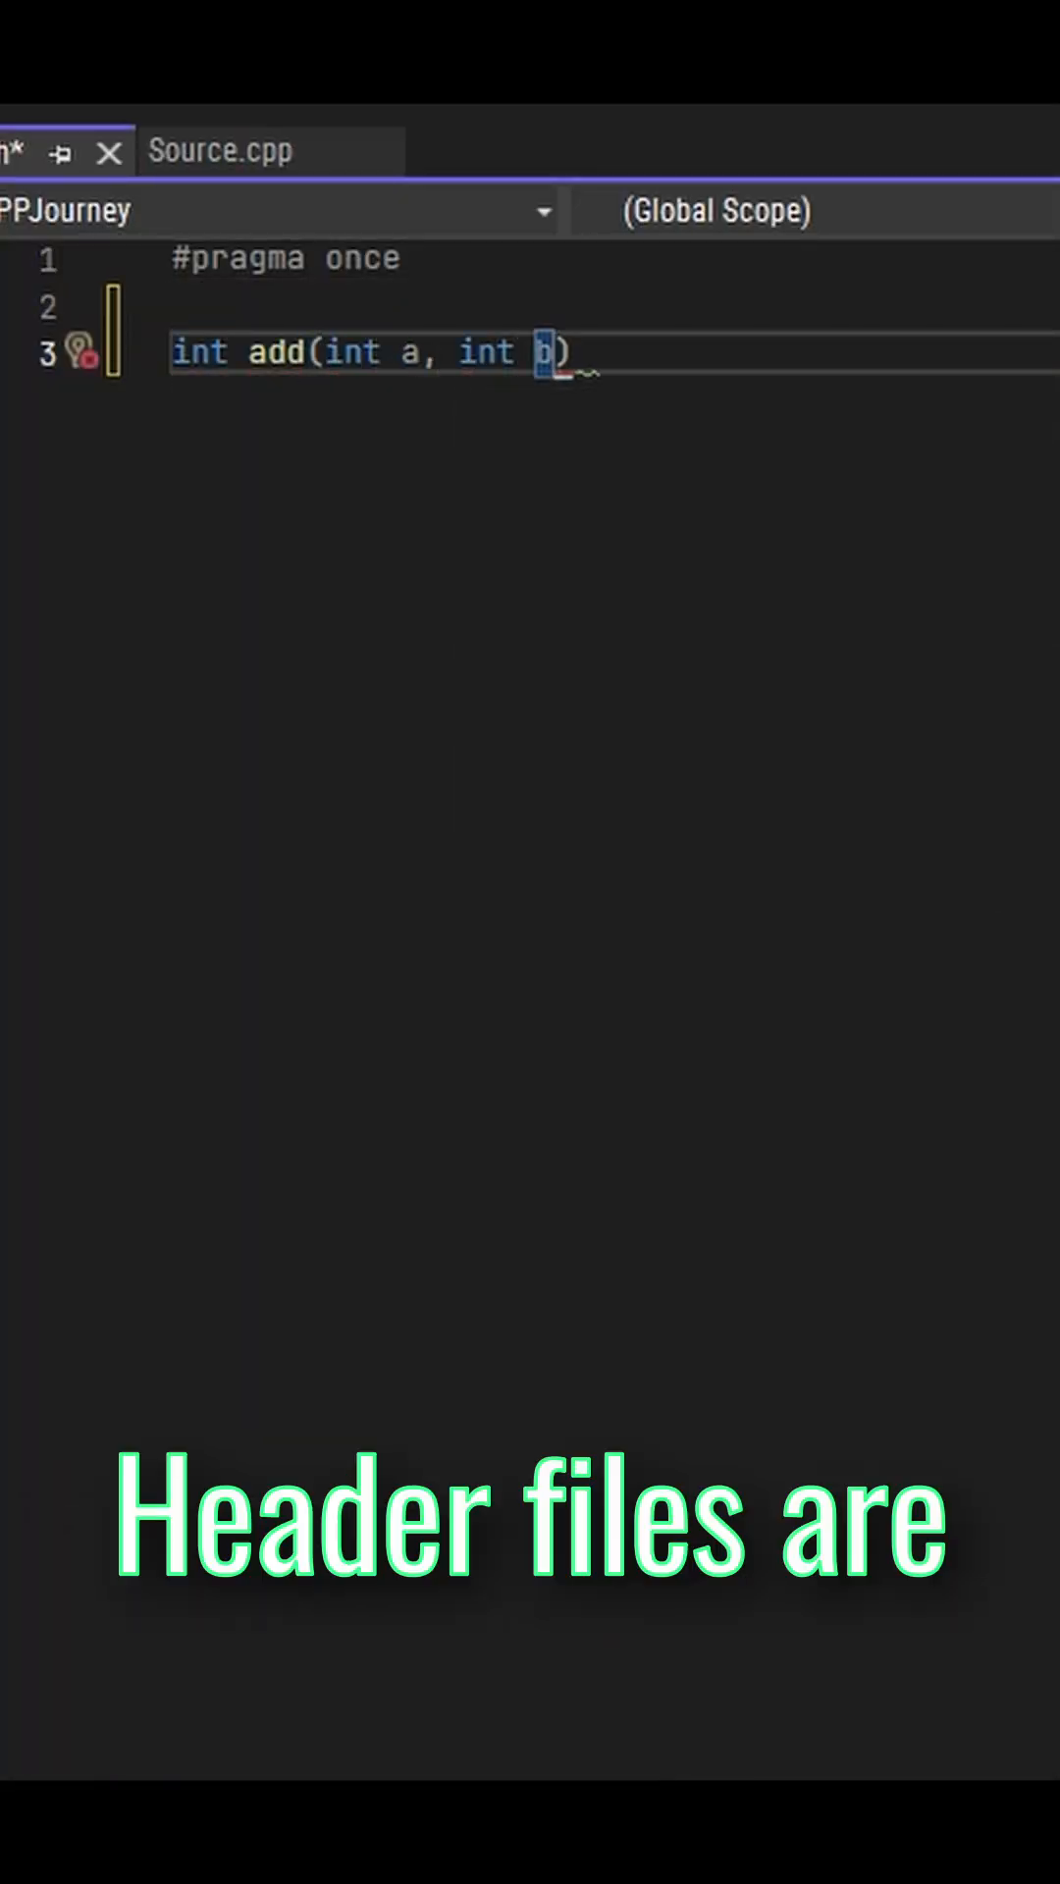